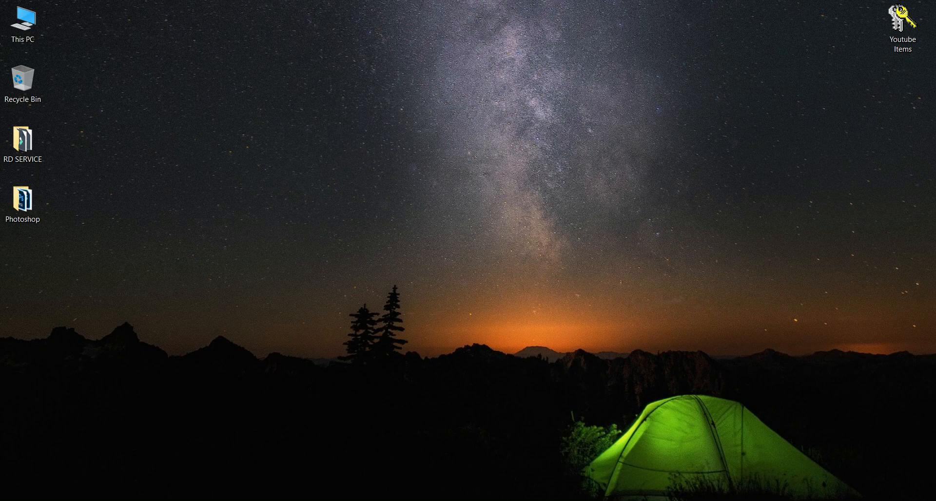
# Open onlinebpsc.bihar.gov.in in Chrome to reach the BPSC portal login page
pyautogui.click(462, 500)
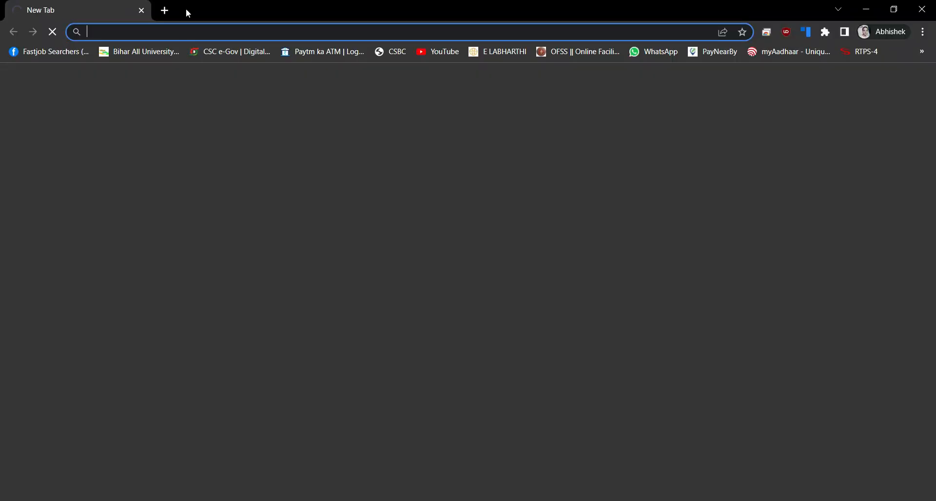
pyautogui.click(182, 29)
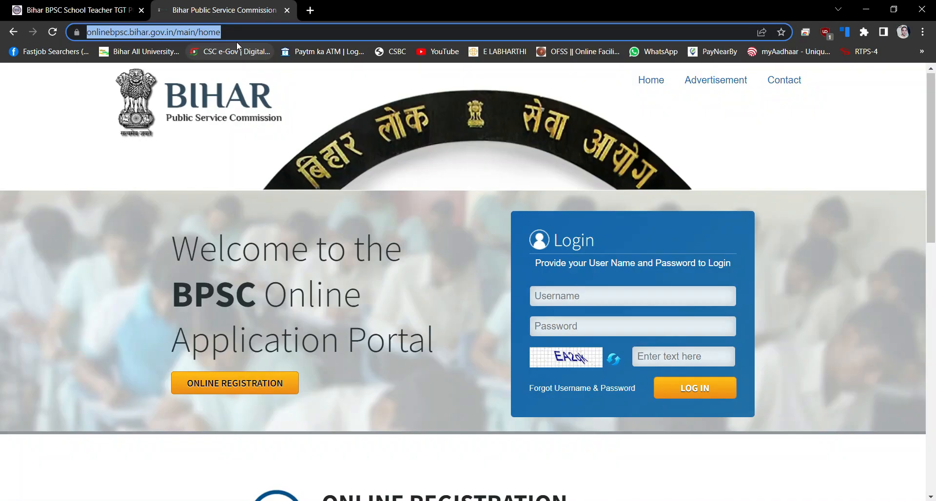
pyautogui.doubleClick(247, 32)
pyautogui.click(248, 32)
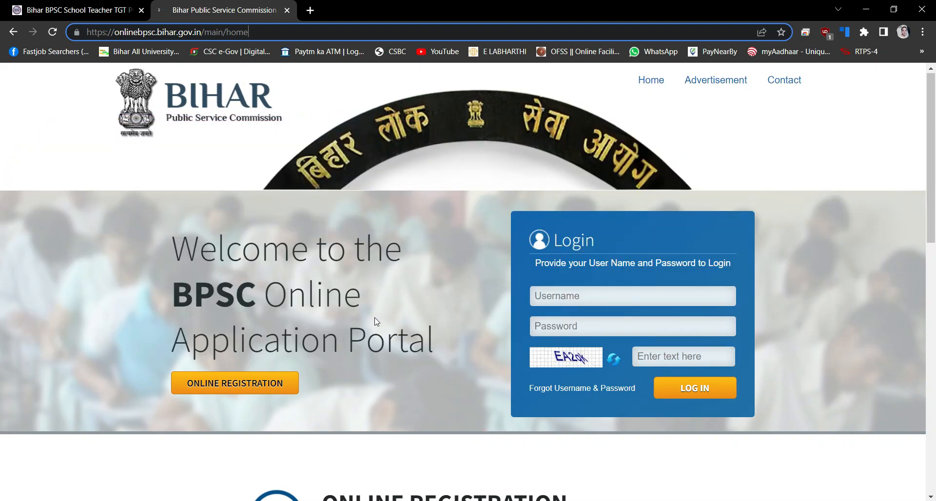
# Start Apply Online for advertisement 26/2023, School Teacher Recruitment Examination
pyautogui.click(251, 383)
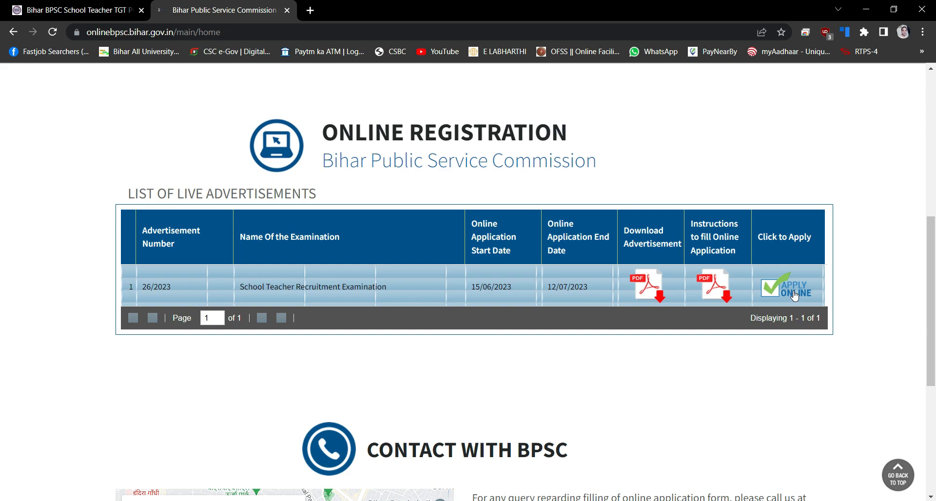
pyautogui.click(795, 294)
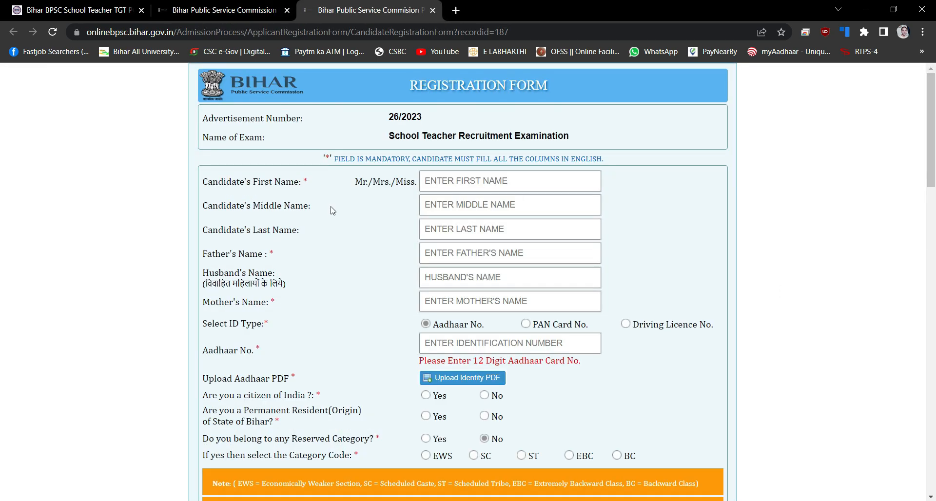
# Enter the candidate's names and Aadhaar details, answer Yes to citizen and resident, add residence certificate
pyautogui.click(460, 181)
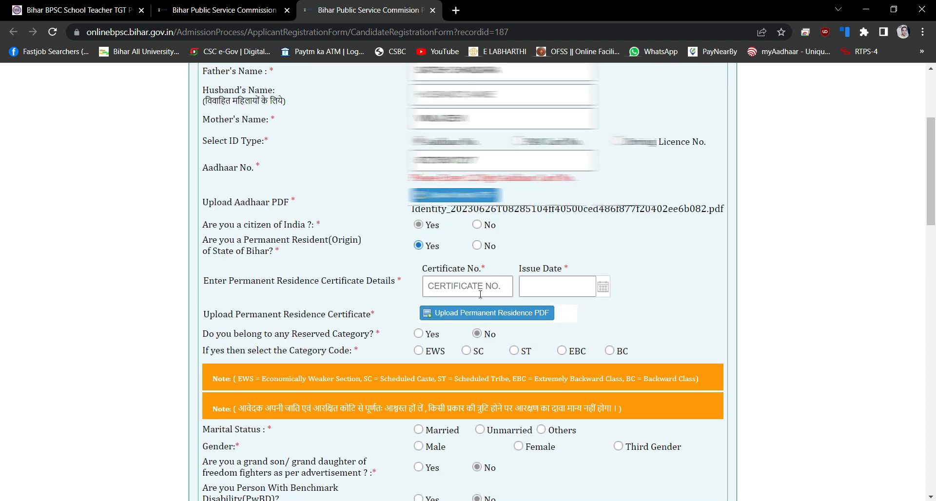
pyautogui.click(477, 284)
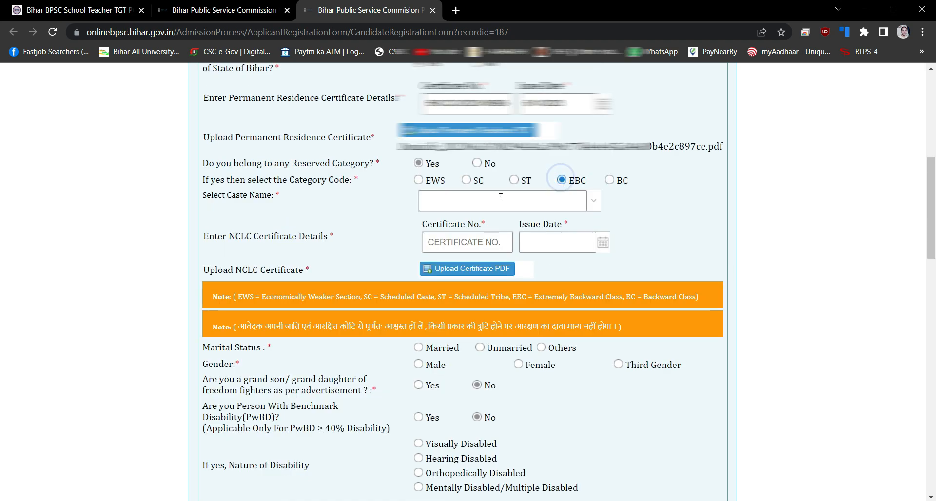
# Set caste to Teli, add the NCLC certificate, and choose Unmarried and Male
pyautogui.click(558, 200)
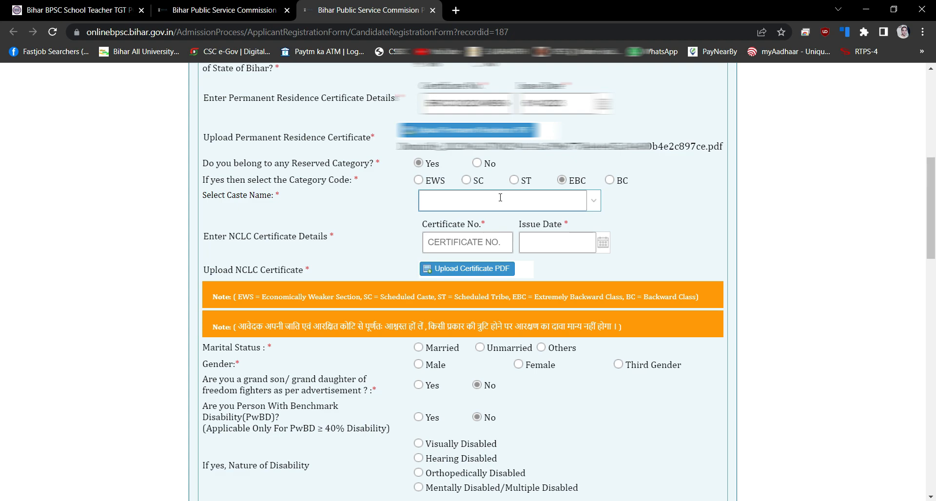
pyautogui.write('TELI')
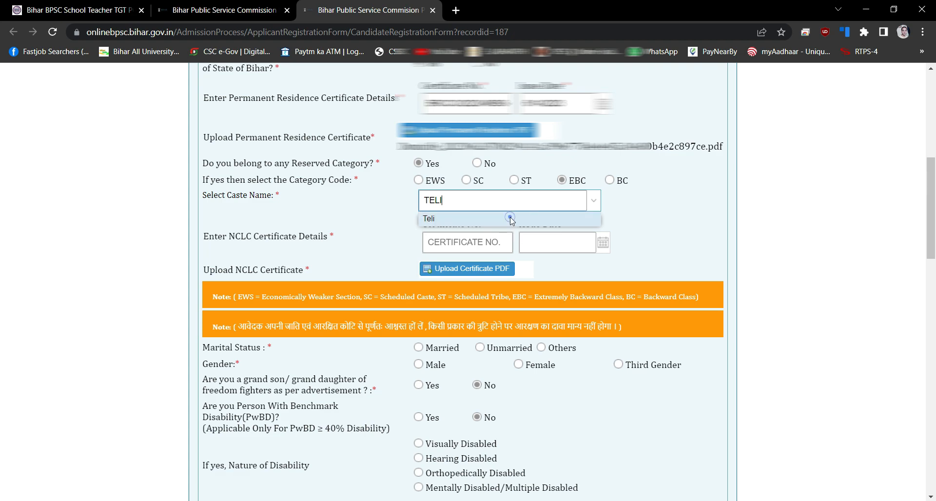
pyautogui.click(493, 218)
pyautogui.click(490, 243)
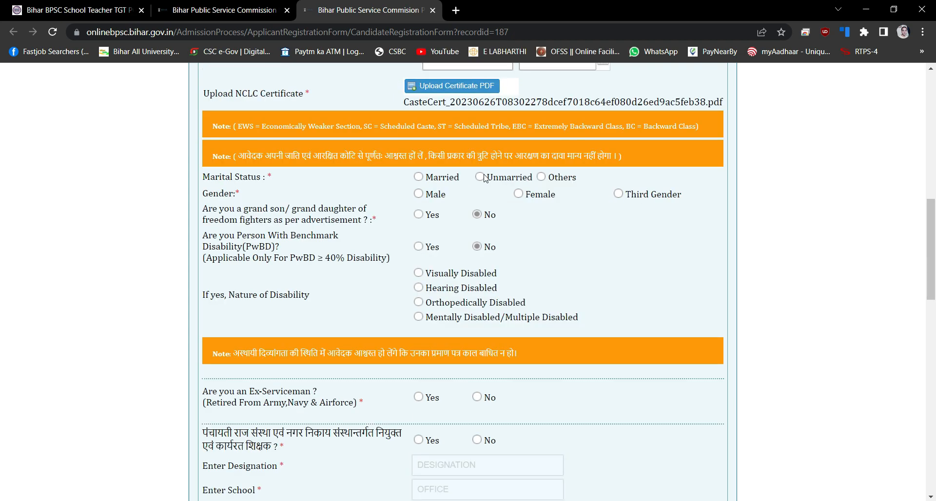
pyautogui.click(480, 177)
pyautogui.click(417, 194)
# Answer No to the ex-serviceman and serving panchayat teacher questions
pyautogui.scroll(-4, 472, 283)
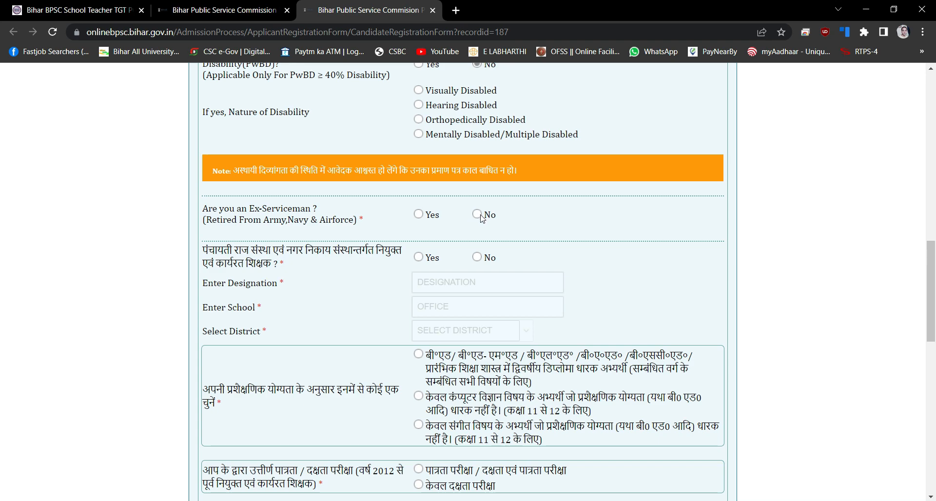
pyautogui.click(478, 215)
pyautogui.moveTo(206, 249); pyautogui.dragTo(290, 273)
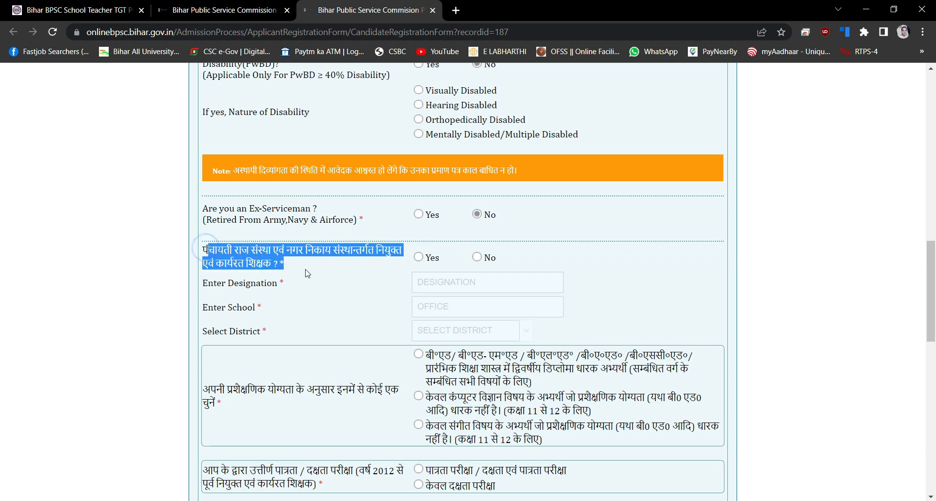
pyautogui.click(478, 258)
pyautogui.click(556, 261)
# Select B.Ed/D.El.Ed as the training qualification
pyautogui.scroll(-4, 556, 264)
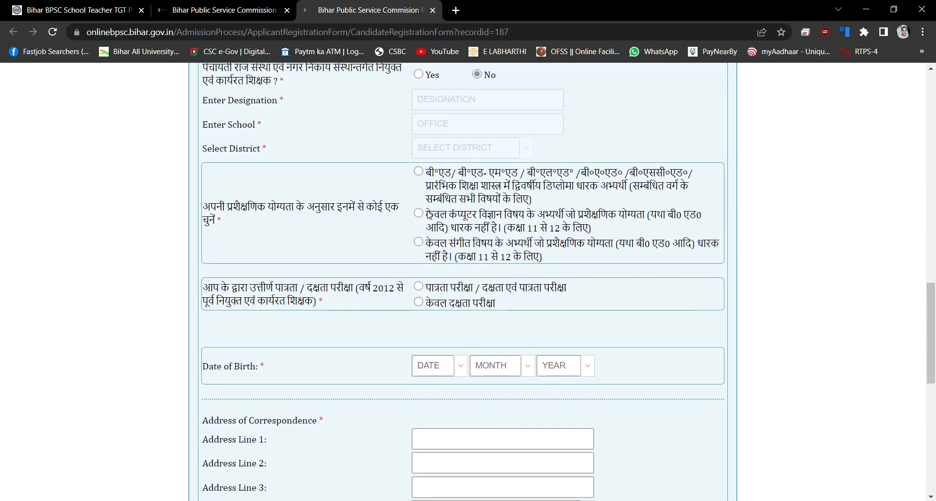
pyautogui.click(427, 213)
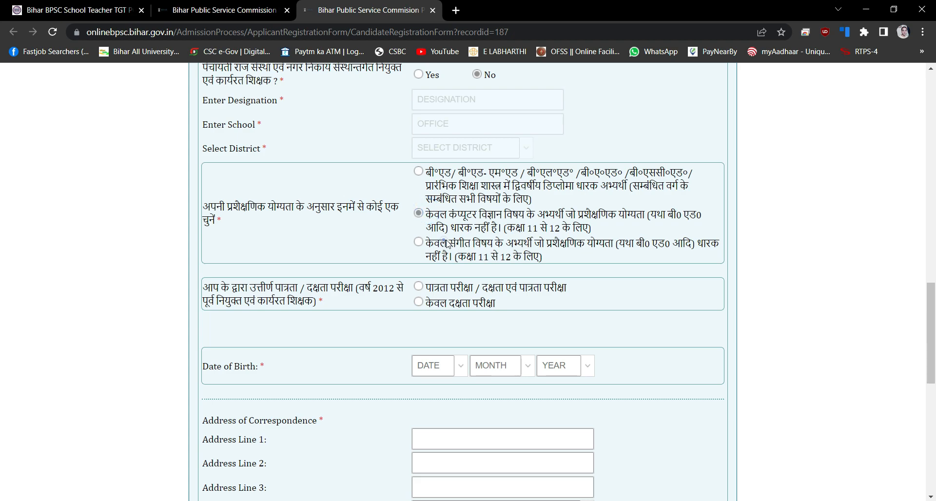
pyautogui.moveTo(447, 243); pyautogui.dragTo(514, 247)
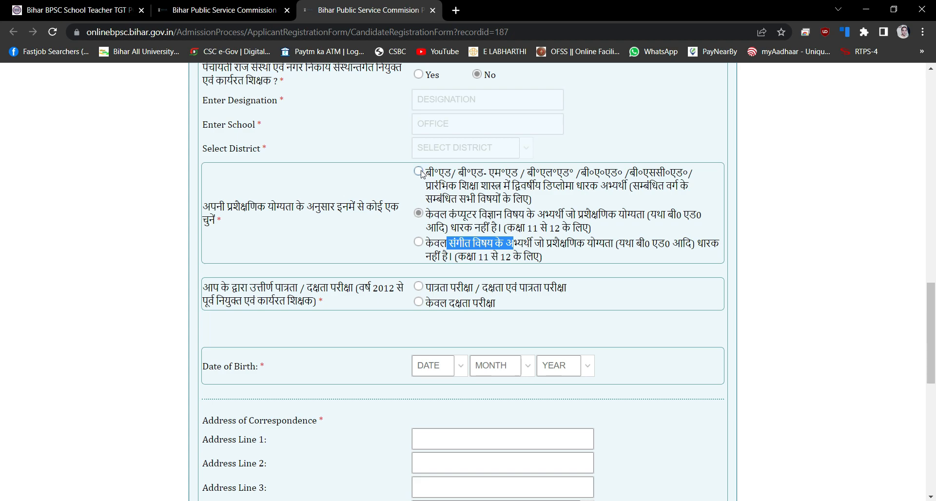
pyautogui.click(422, 173)
pyautogui.click(465, 177)
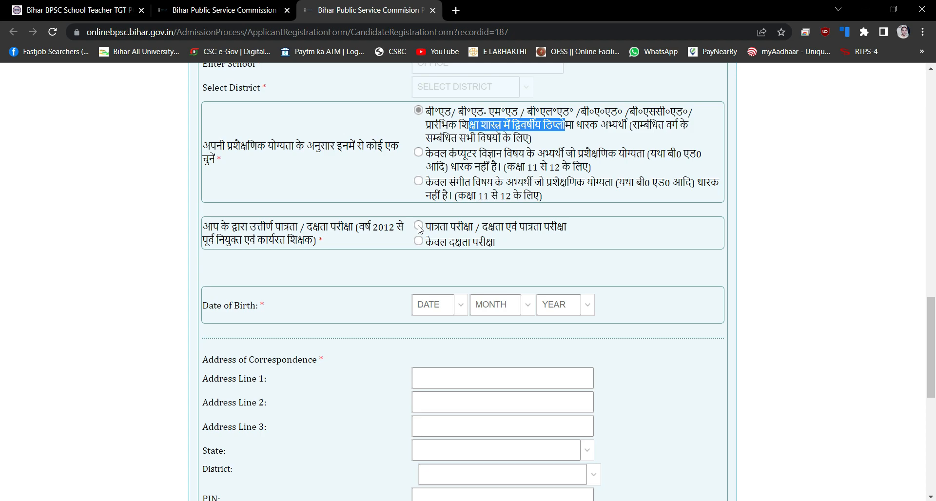
# Select the passed eligibility test option and acknowledge the warning
pyautogui.click(419, 226)
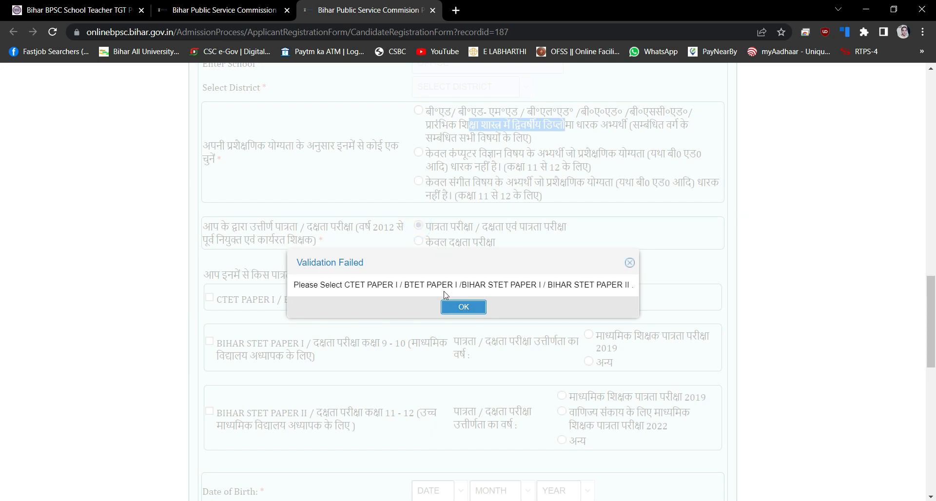
pyautogui.click(463, 306)
pyautogui.scroll(-1, 462, 293)
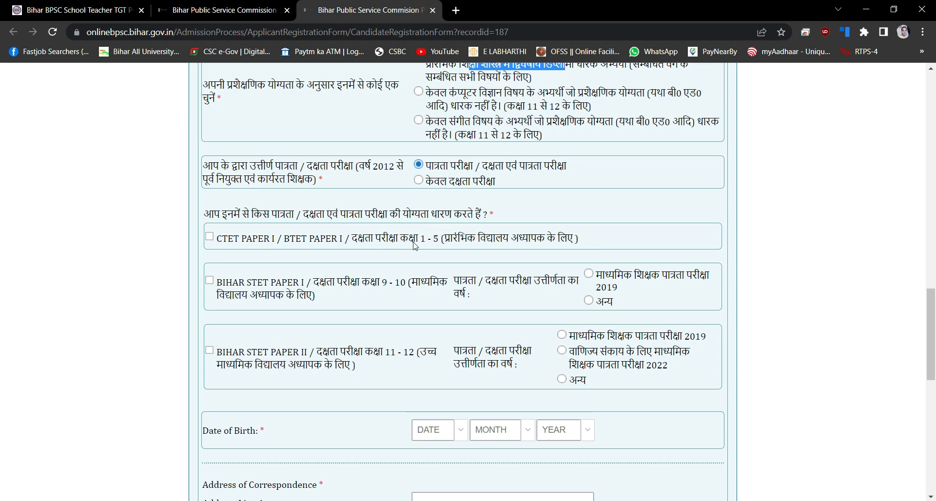
pyautogui.moveTo(413, 241); pyautogui.dragTo(454, 244)
pyautogui.moveTo(371, 283); pyautogui.dragTo(420, 284)
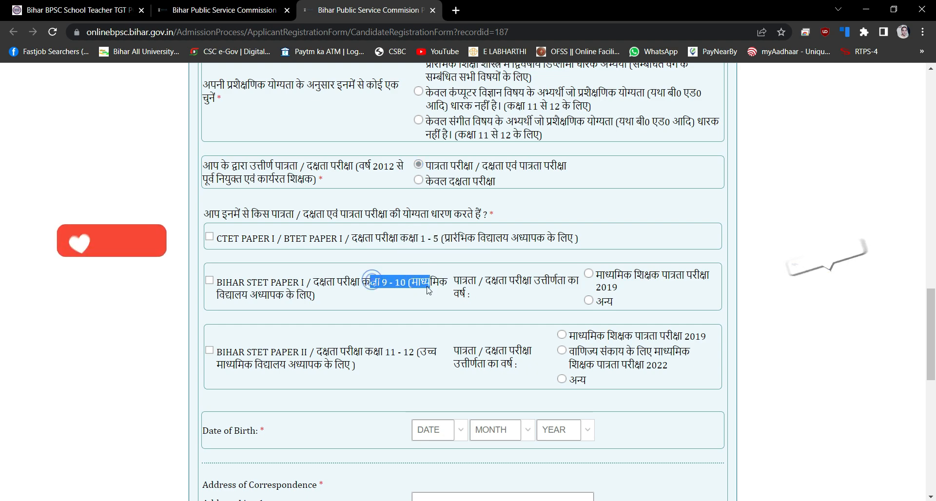
pyautogui.moveTo(373, 352); pyautogui.dragTo(427, 352)
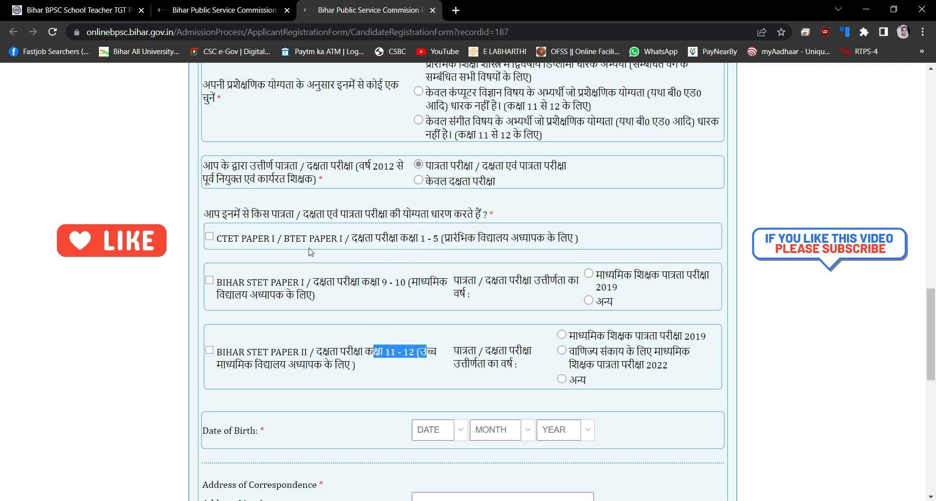
# Tick CTET PAPER I and go to its Certificate No. field
pyautogui.click(209, 237)
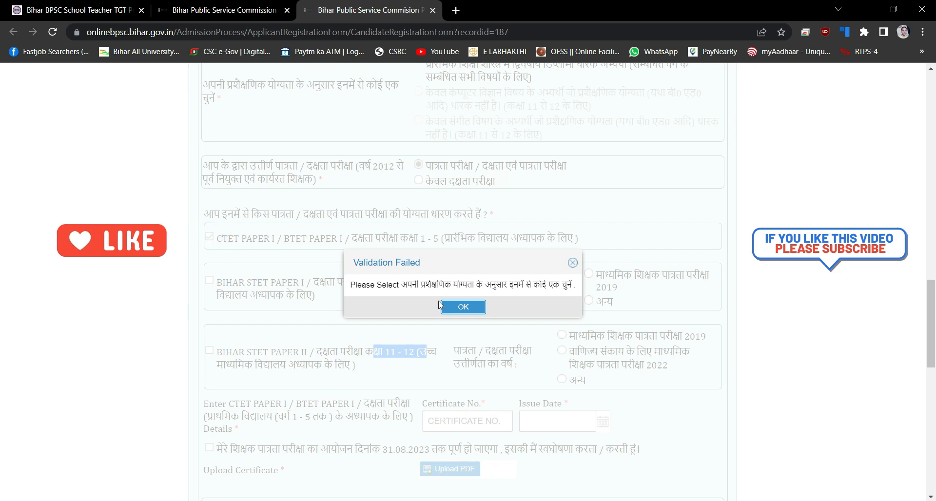
pyautogui.click(463, 306)
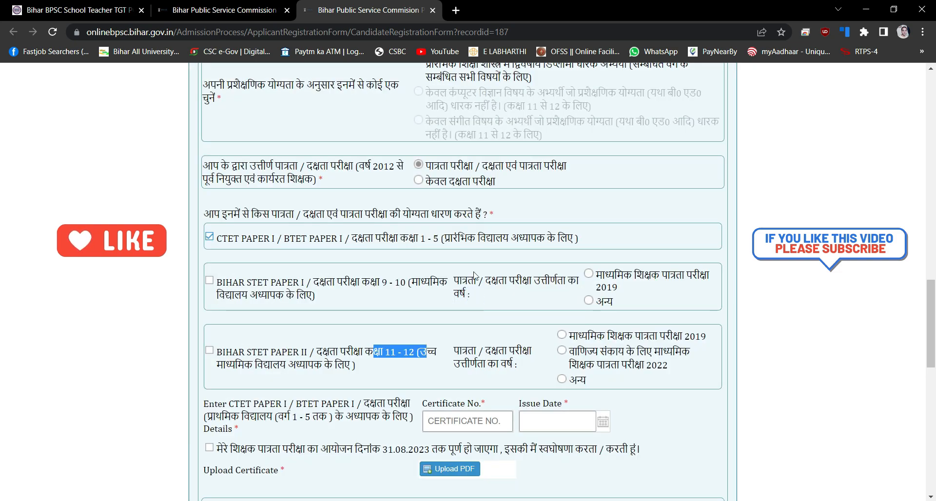
pyautogui.scroll(-4, 490, 267)
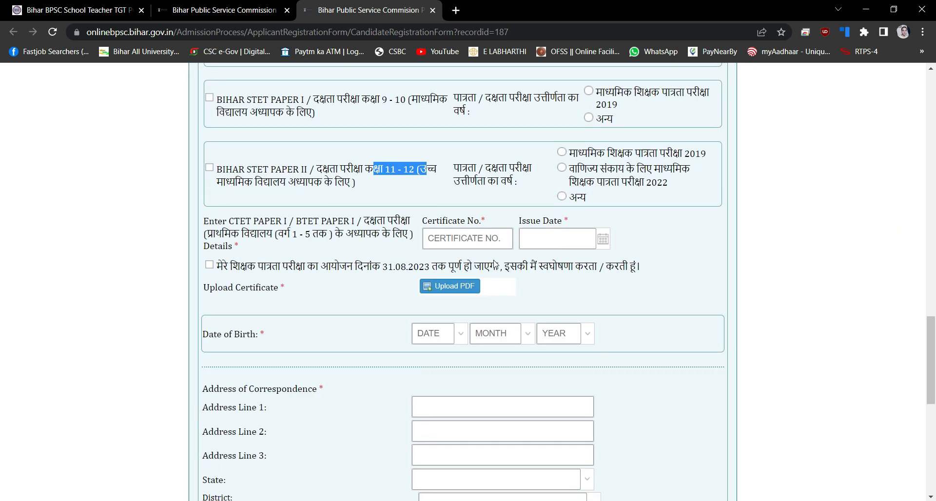
pyautogui.click(495, 239)
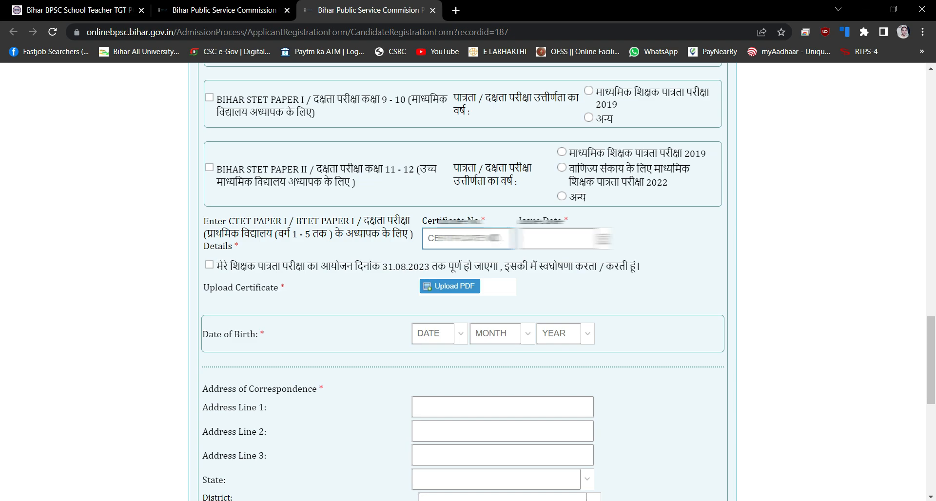
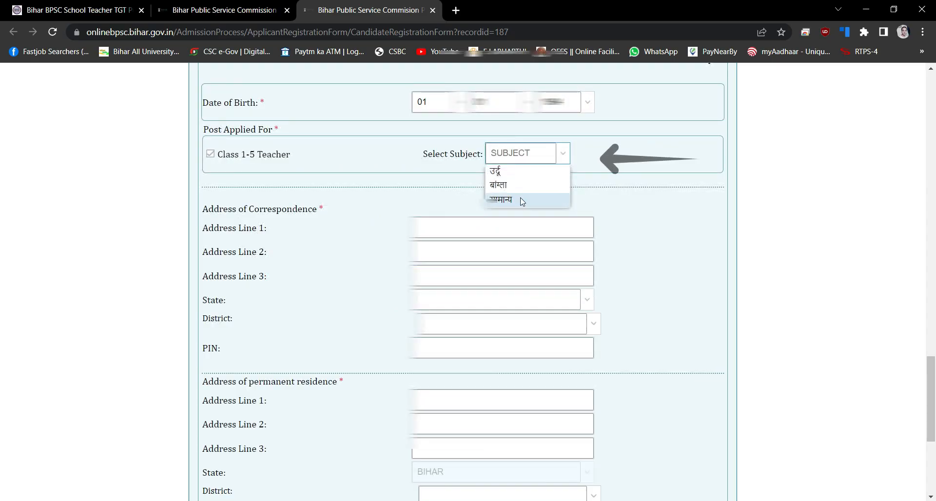
# Choose सामान्य as subject, fill both correspondence address lines, and enter the candidate's e-mail
pyautogui.click(517, 199)
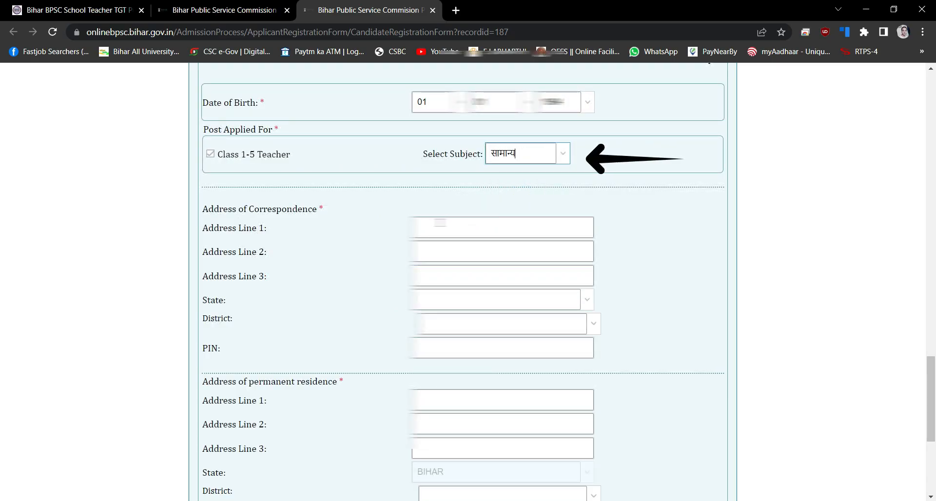
pyautogui.click(439, 222)
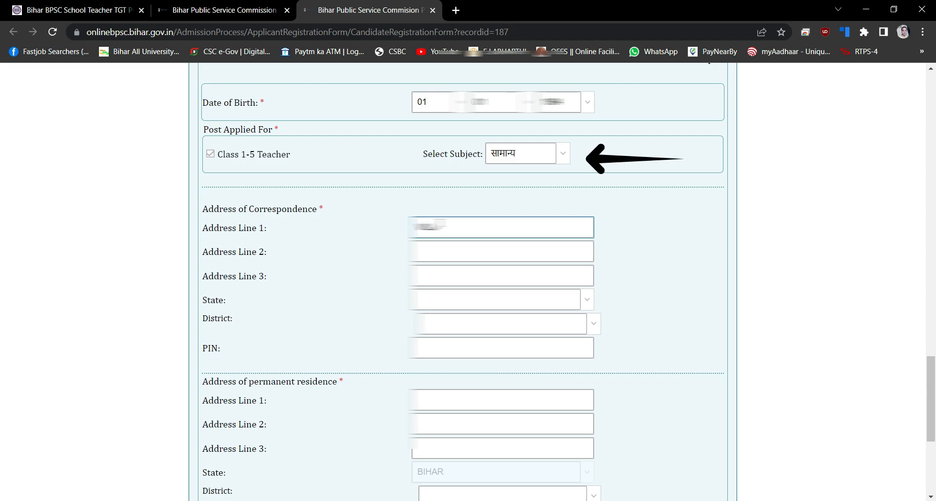
pyautogui.press('Tab')
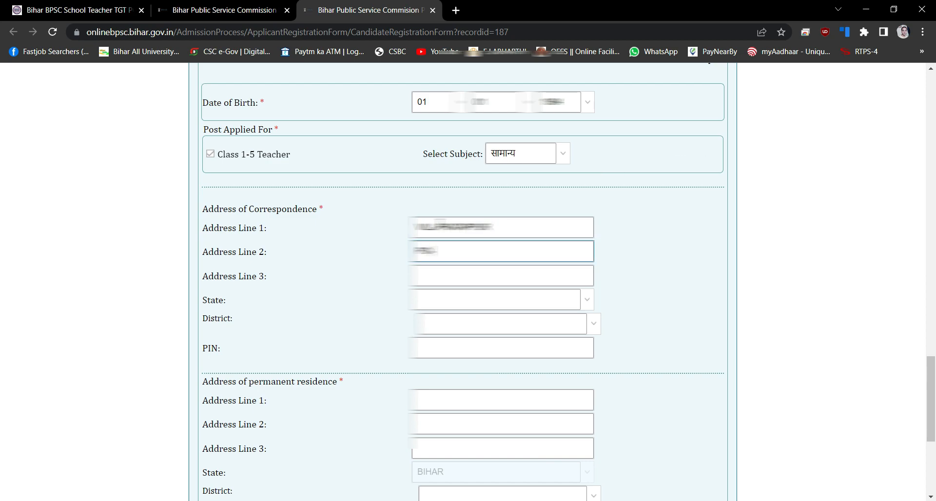
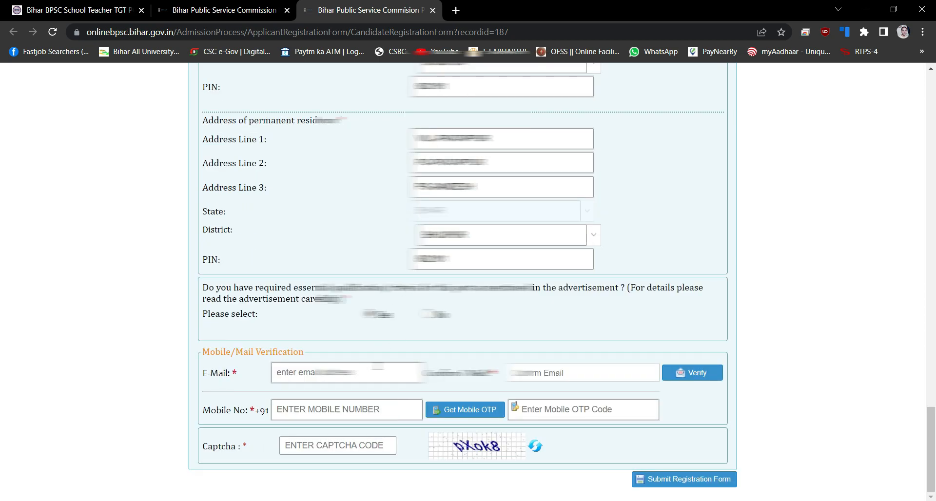
pyautogui.click(377, 369)
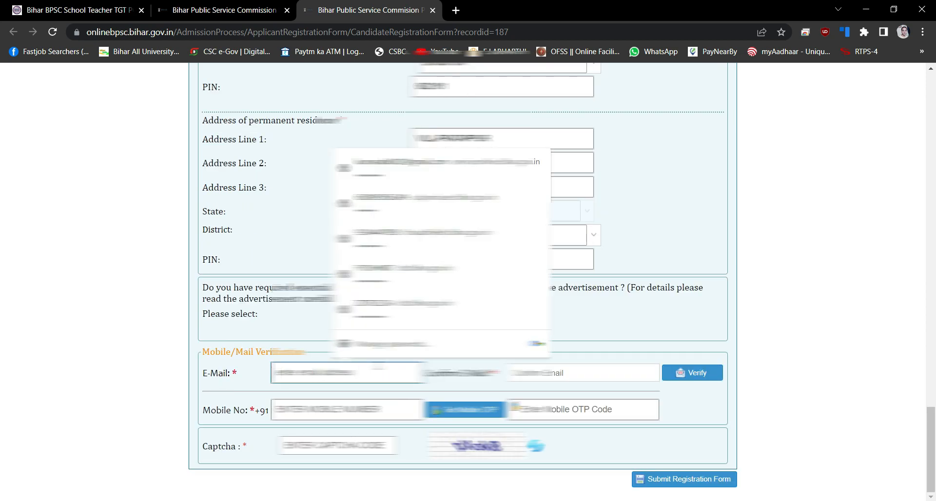
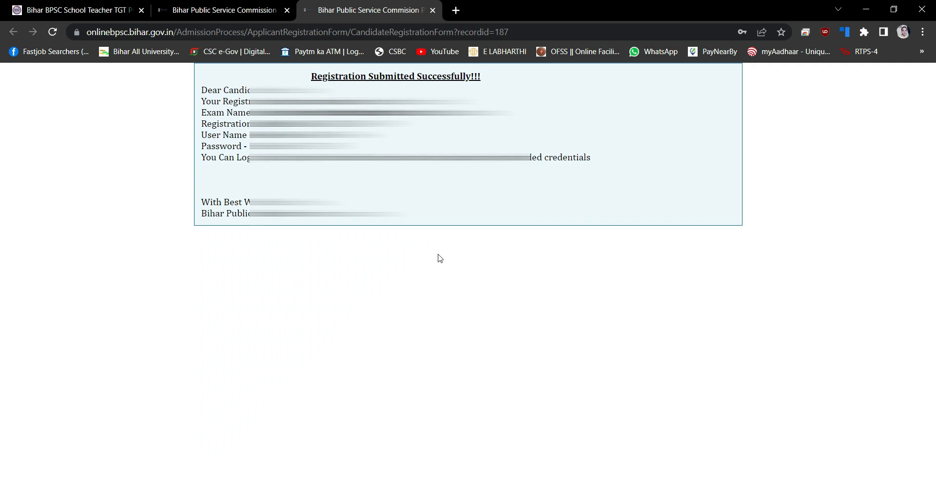
# Close the success tab, open APPLICATION FORM, and advance to the qualification page
pyautogui.hotkey('ctrl', 'w')
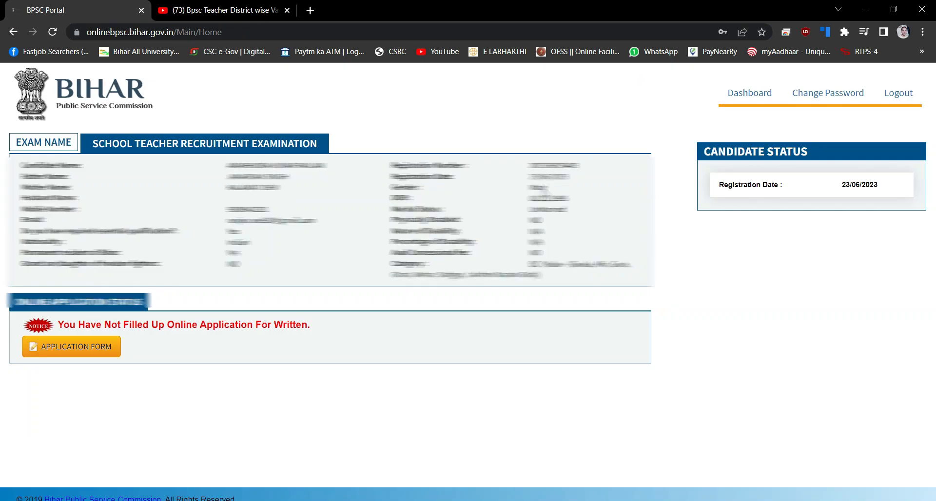
pyautogui.click(73, 346)
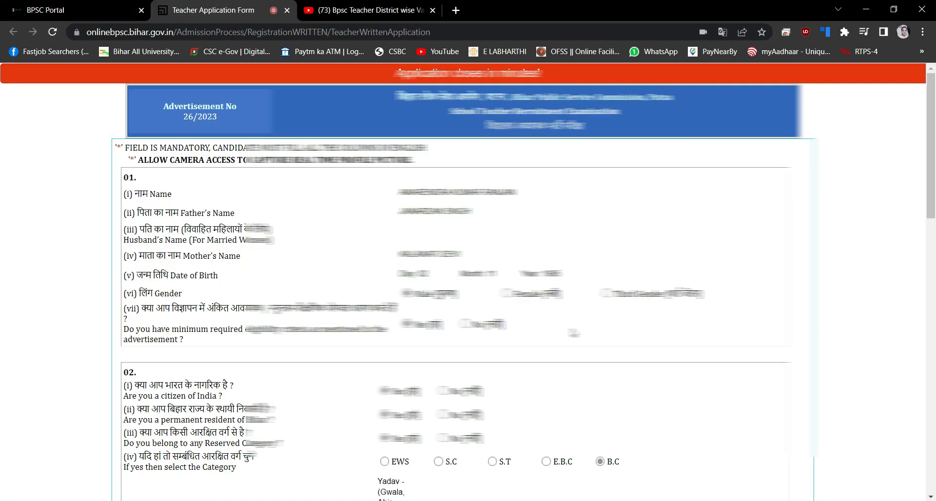
pyautogui.scroll(-15, 468, 293)
pyautogui.scroll(4, 468, 292)
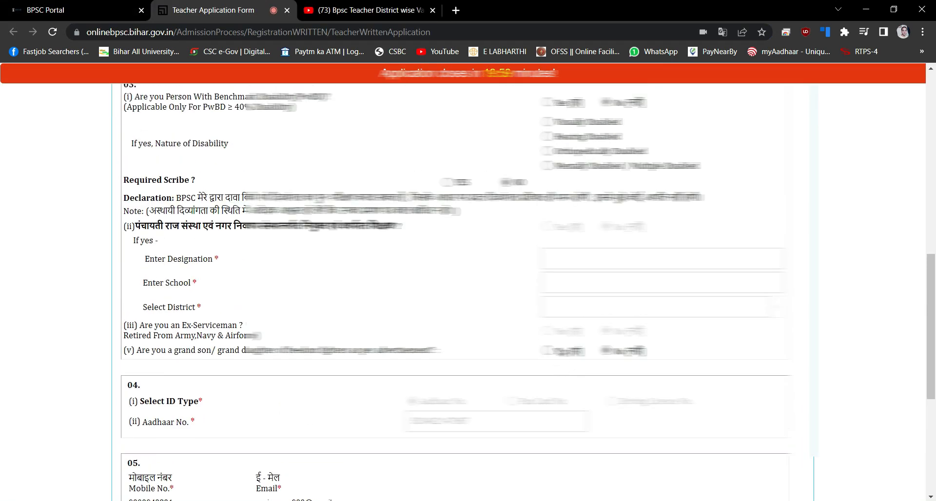
pyautogui.scroll(-6, 558, 363)
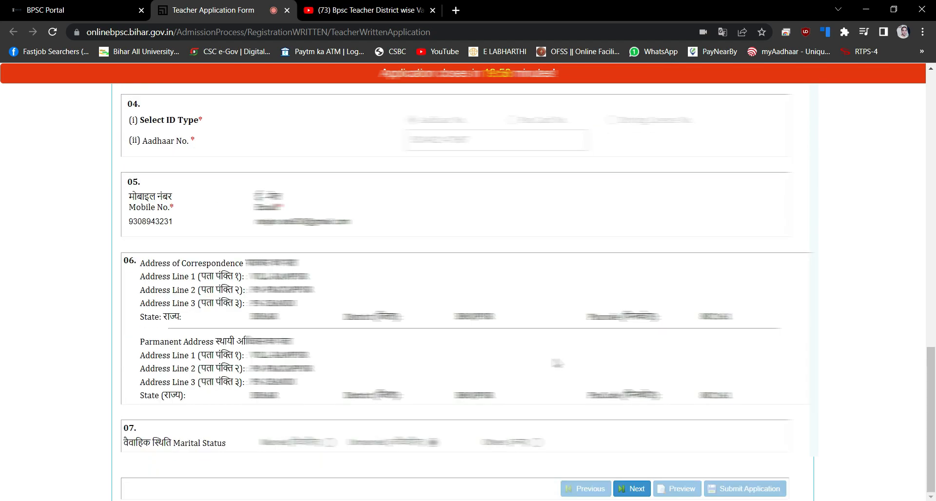
pyautogui.click(623, 492)
pyautogui.scroll(-2, 555, 354)
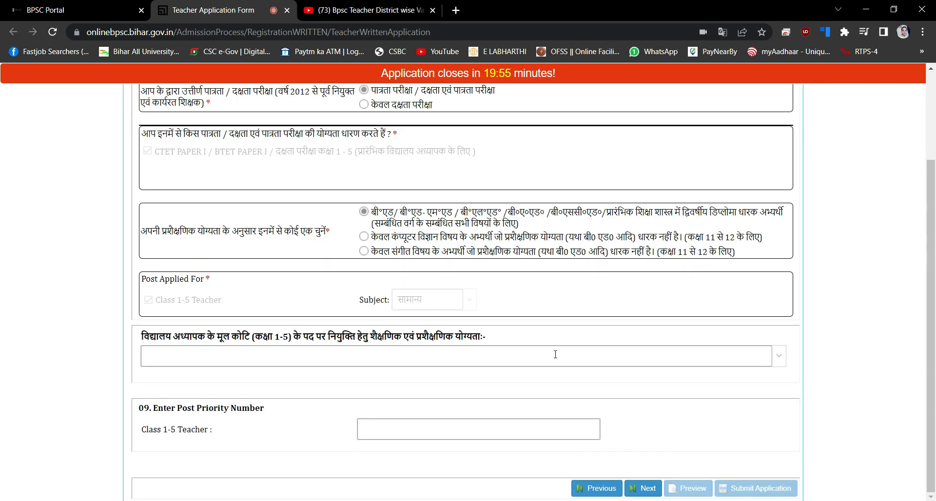
# Choose 50% graduation plus B.Ed; fill Graduation (2015, 60.75%) and B.Ed (2021, 74.31%)
pyautogui.click(776, 360)
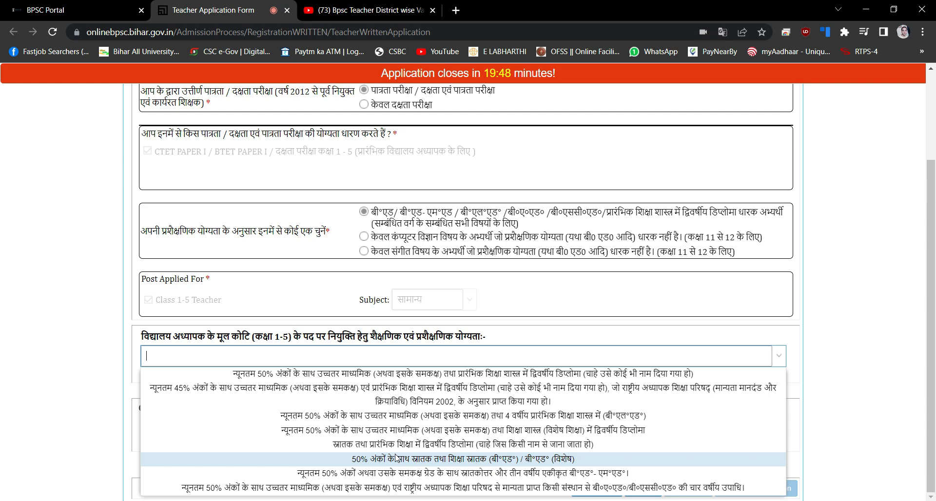
pyautogui.click(397, 458)
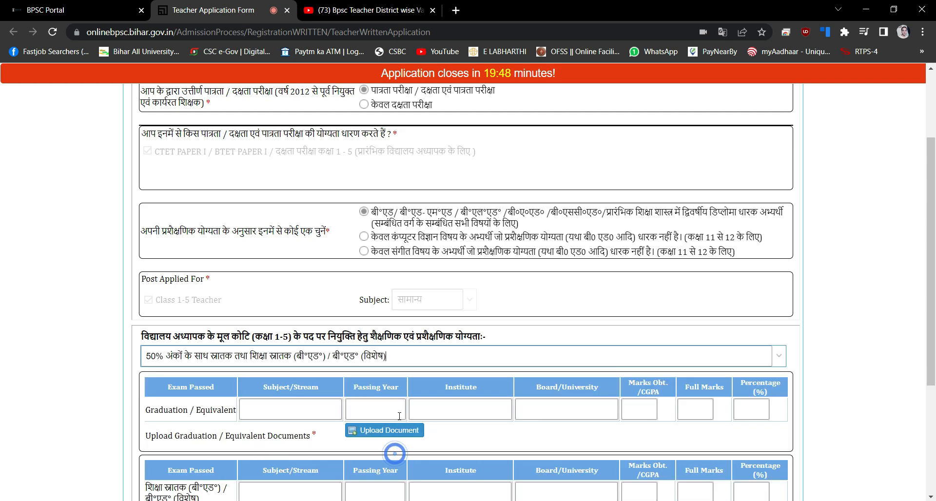
pyautogui.scroll(-2, 390, 385)
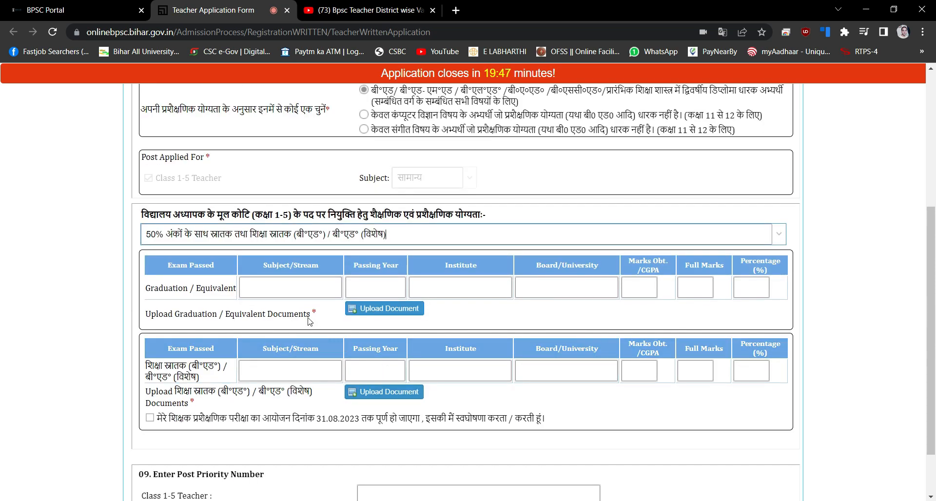
pyautogui.click(285, 287)
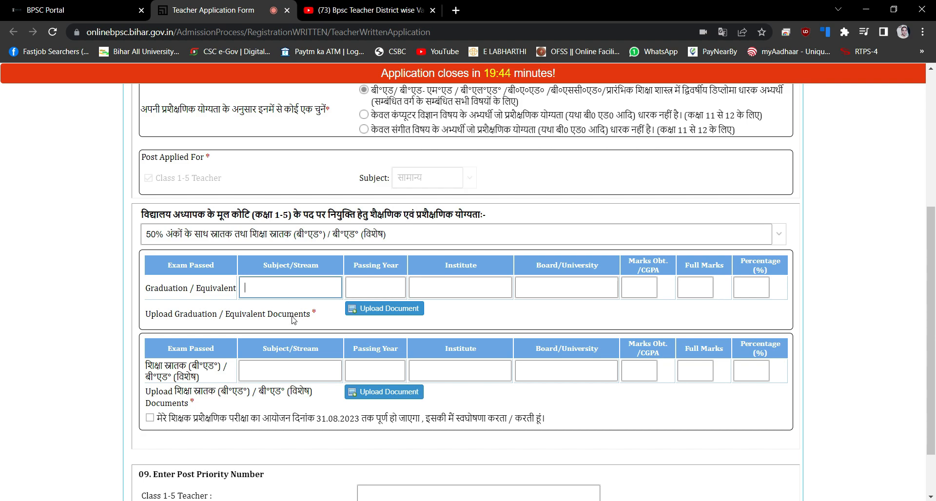
pyautogui.click(299, 367)
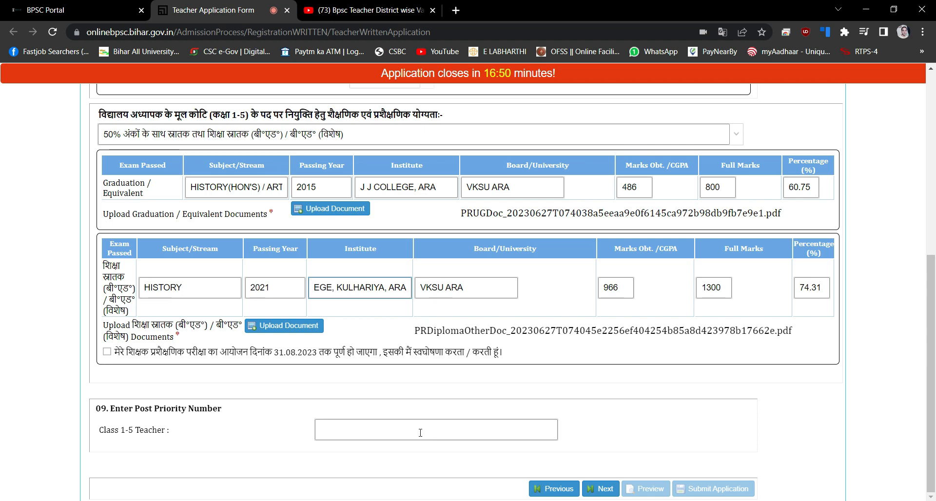
# Enter 1 as the post priority for Class 1-5 Teacher
pyautogui.click(420, 433)
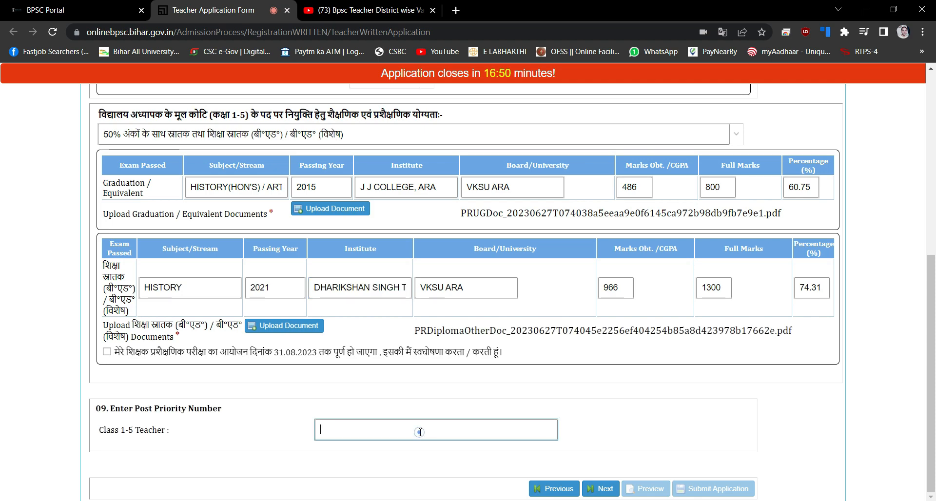
pyautogui.click(419, 431)
pyautogui.click(420, 431)
pyautogui.write('1')
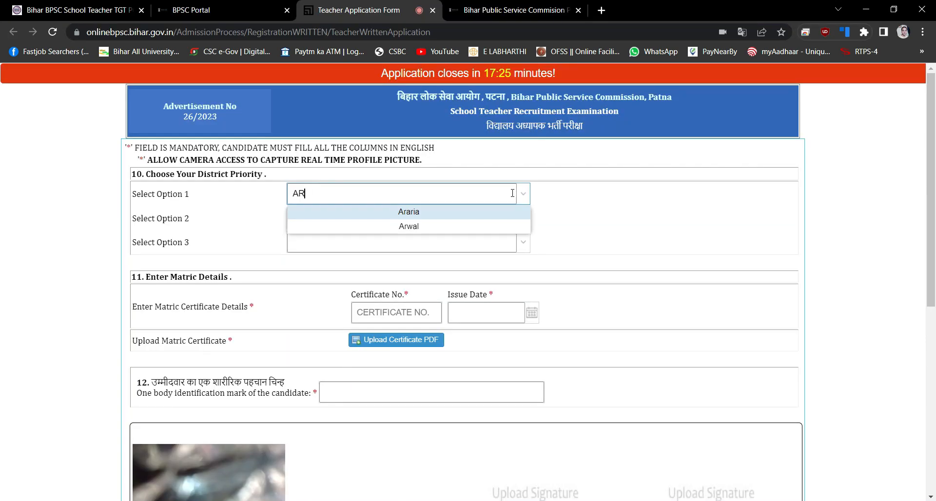
# Enter Bhojpur as the first district choice, discarding the Araria suggestion
pyautogui.write('A')
pyautogui.press('BackSpace')
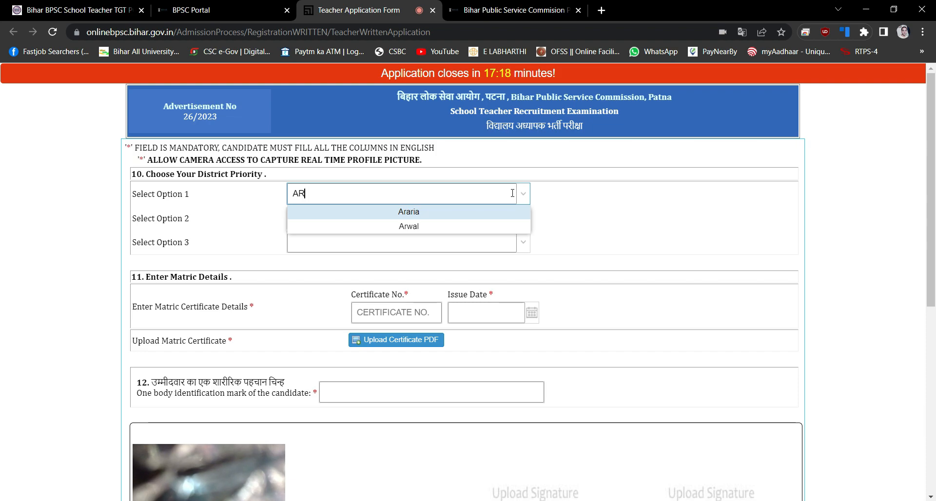
pyautogui.write('A')
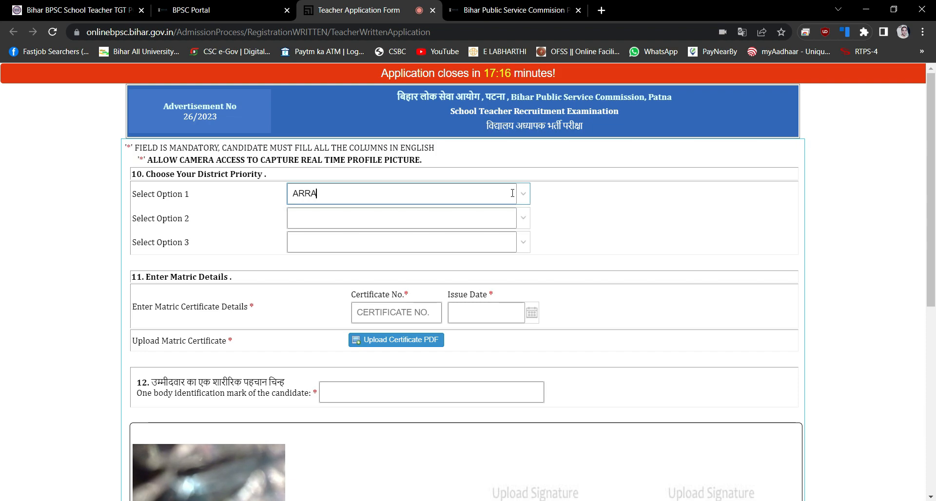
pyautogui.press('BackSpace')
pyautogui.press('BackSpace')
pyautogui.write('A')
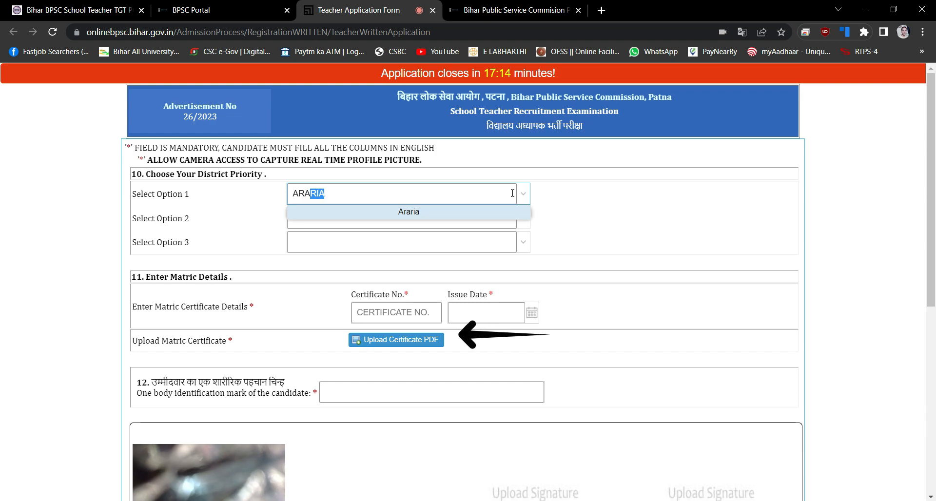
pyautogui.press('BackSpace')
pyautogui.press('BackSpace')
pyautogui.press('BackSpace')
pyautogui.press('BackSpace')
pyautogui.write('BHOJPUR')
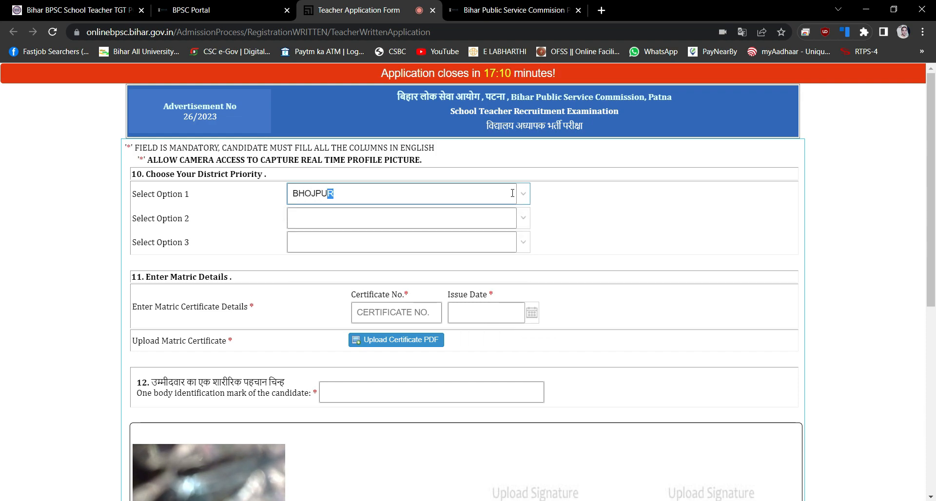
pyautogui.click(506, 219)
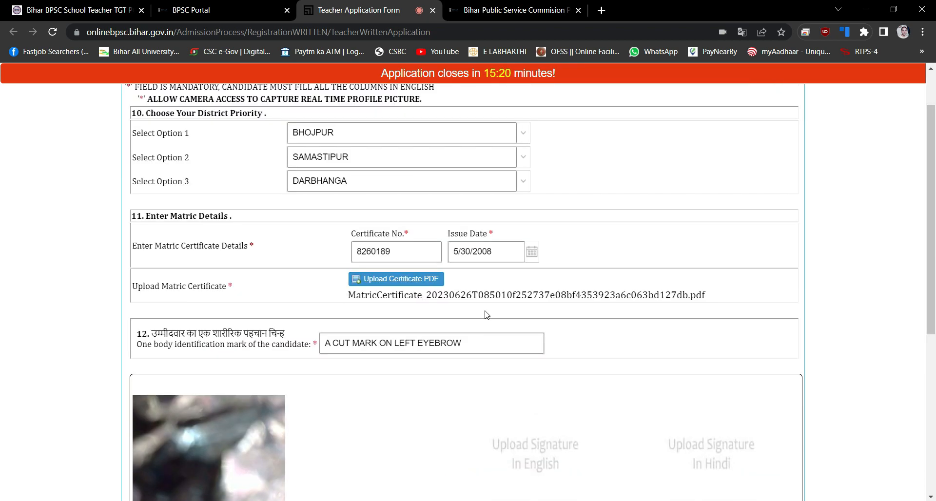
pyautogui.scroll(-5, 485, 314)
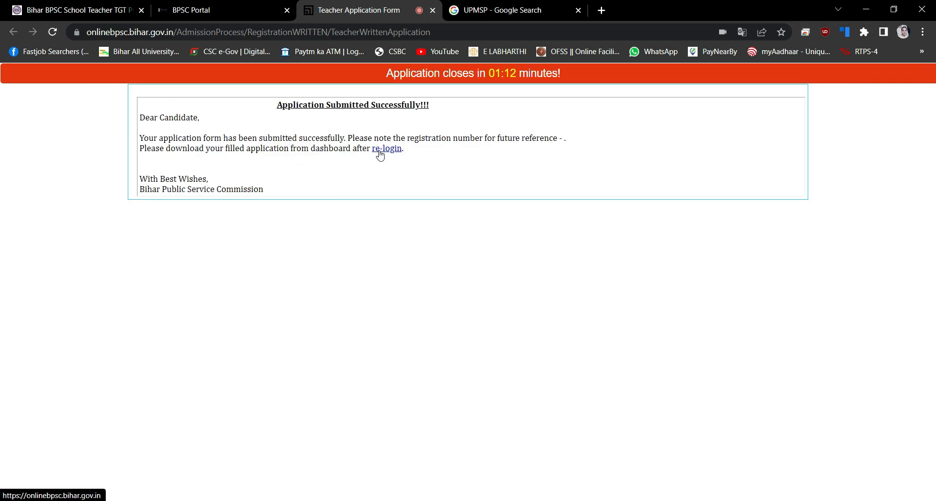
# Log back in and start the 750.00 examination fee payment, confirming the gateway hand-off
pyautogui.click(379, 151)
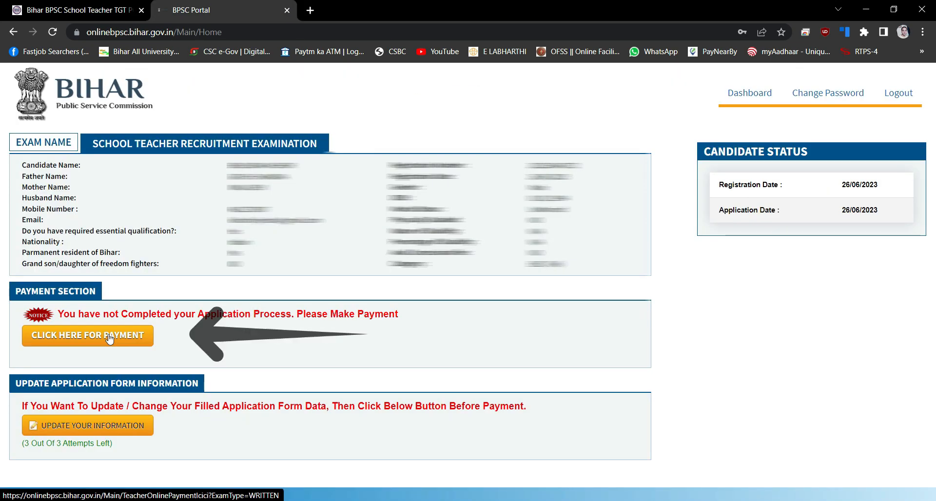
pyautogui.click(110, 336)
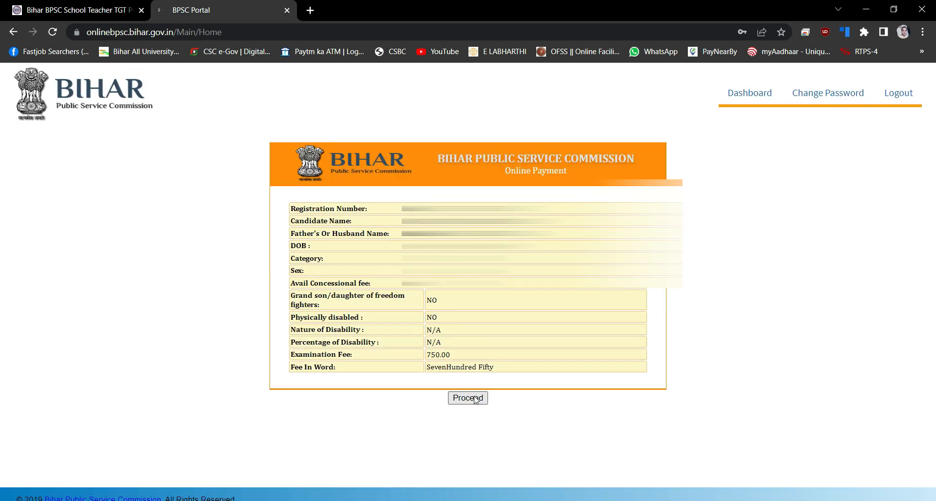
pyautogui.click(474, 401)
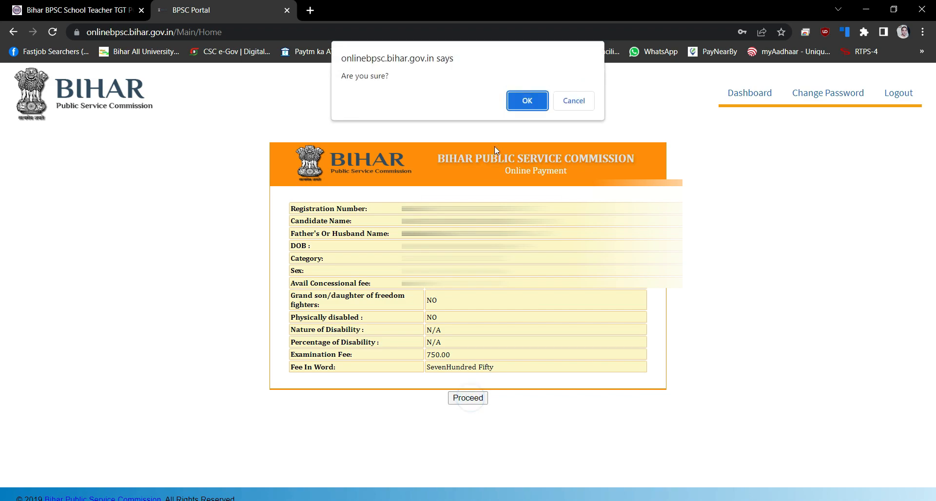
pyautogui.click(528, 101)
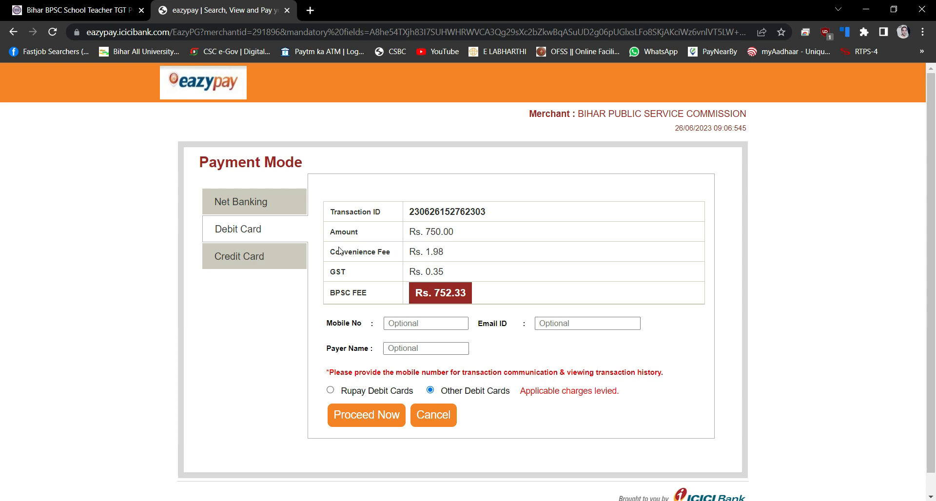
# Pay the Rs. 752.33 fee on eazypay using Net Banking
pyautogui.click(253, 226)
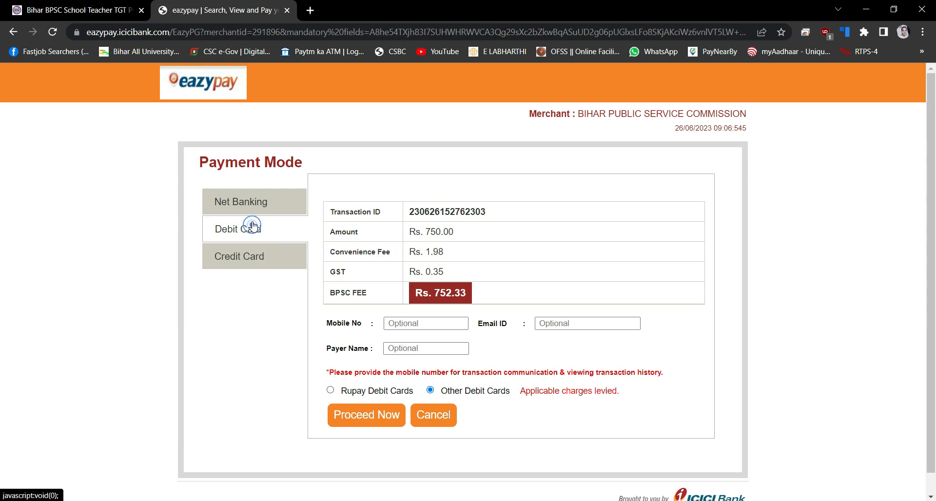
pyautogui.click(234, 202)
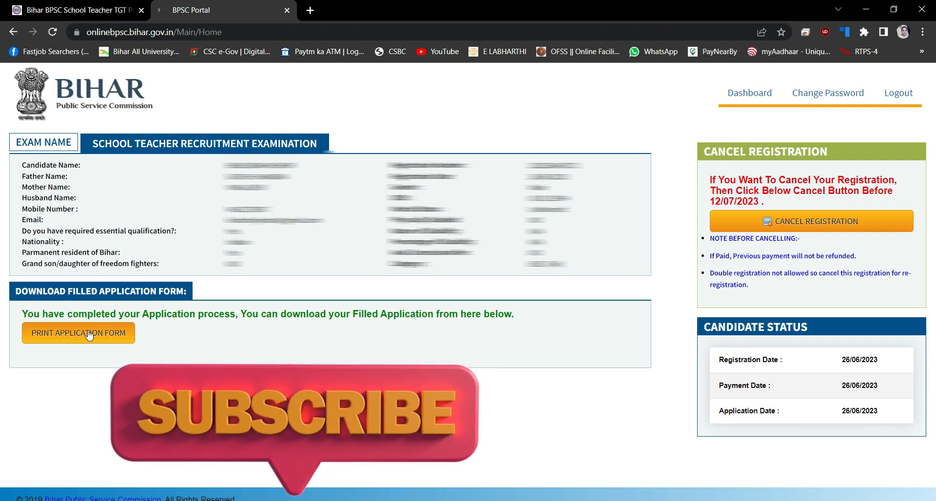
# Open the filled application form for advertisement 26/2023 and send it to the printer
pyautogui.click(89, 335)
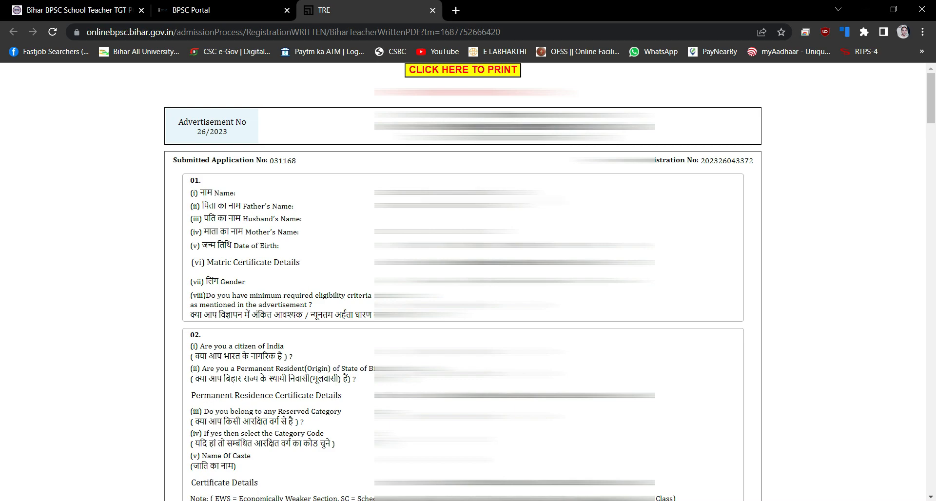
pyautogui.click(489, 70)
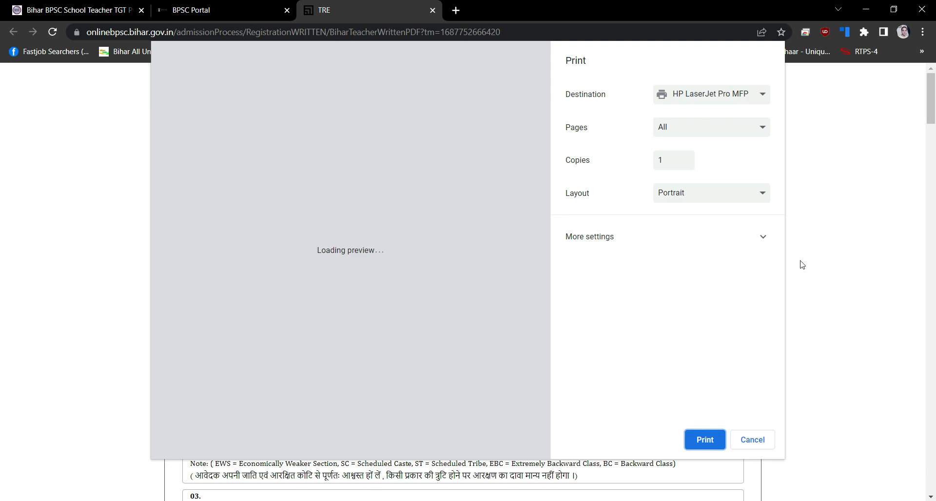
pyautogui.click(729, 235)
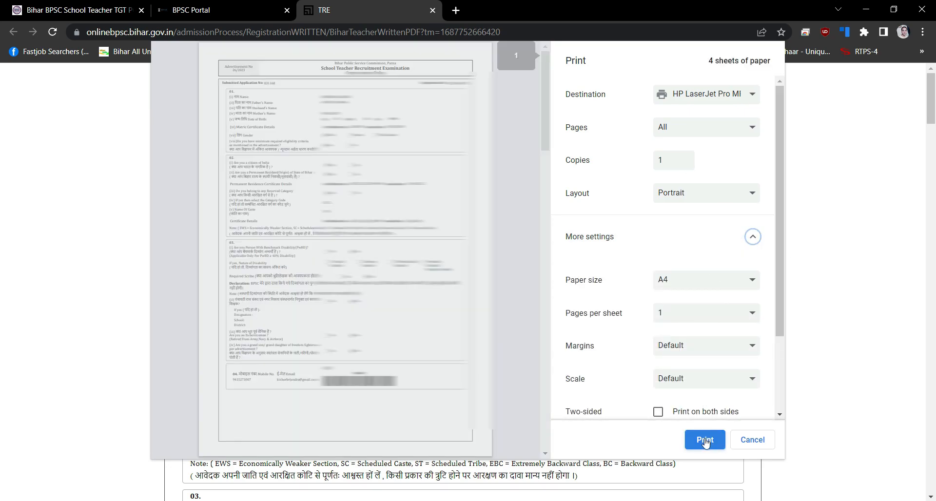
pyautogui.click(704, 440)
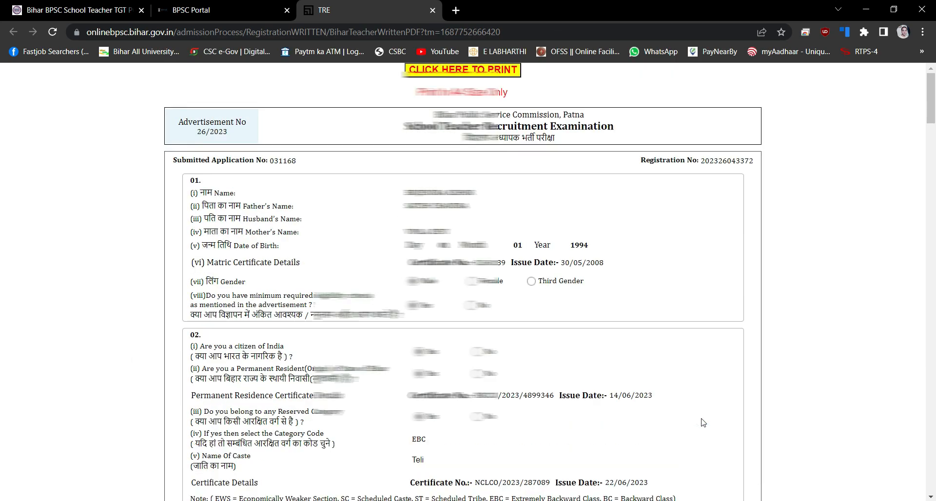